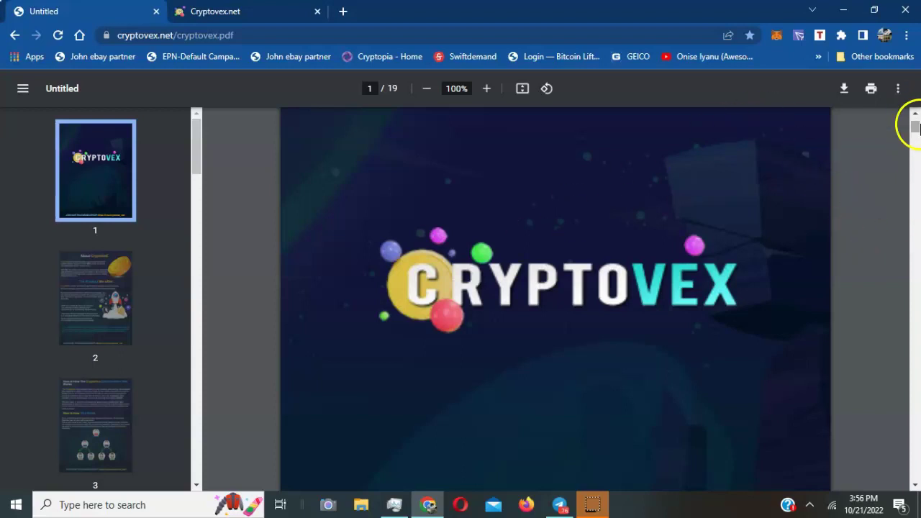
Scroll the Cryptovex PDF to page 2's About CryptoVeX and The Product We offer sections
{"action": "left_click_drag", "start_coordinate": [916, 126], "coordinate": [916, 142]}
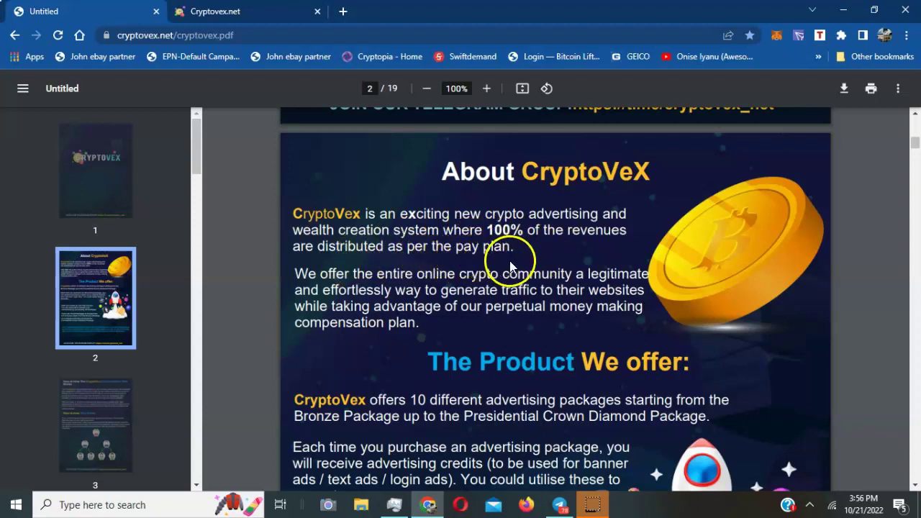
{"action": "scroll", "coordinate": [363, 281], "scroll_direction": "down", "scroll_amount": 3}
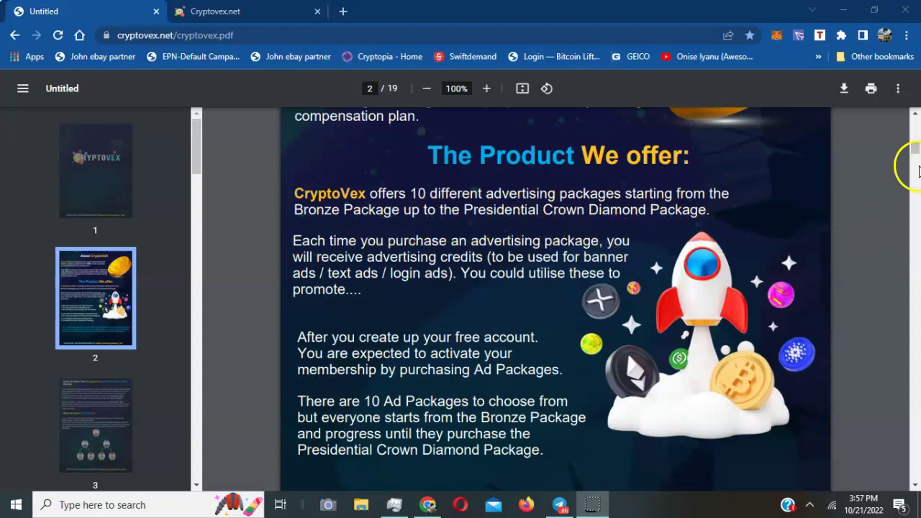
Scroll past page 3 to page 4's 2x2 Compensation Plan Table, showing Bronze at $10.00
{"action": "left_click_drag", "start_coordinate": [917, 149], "coordinate": [917, 183]}
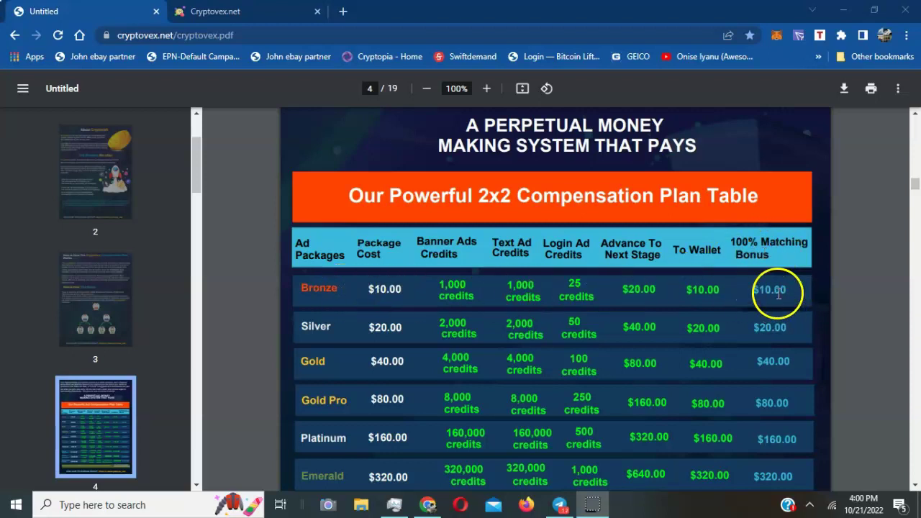
Review the Bronze to Presidential Crown package rows, then continue to page 5's combo plan
{"action": "scroll", "coordinate": [916, 185], "scroll_direction": "down", "scroll_amount": 1}
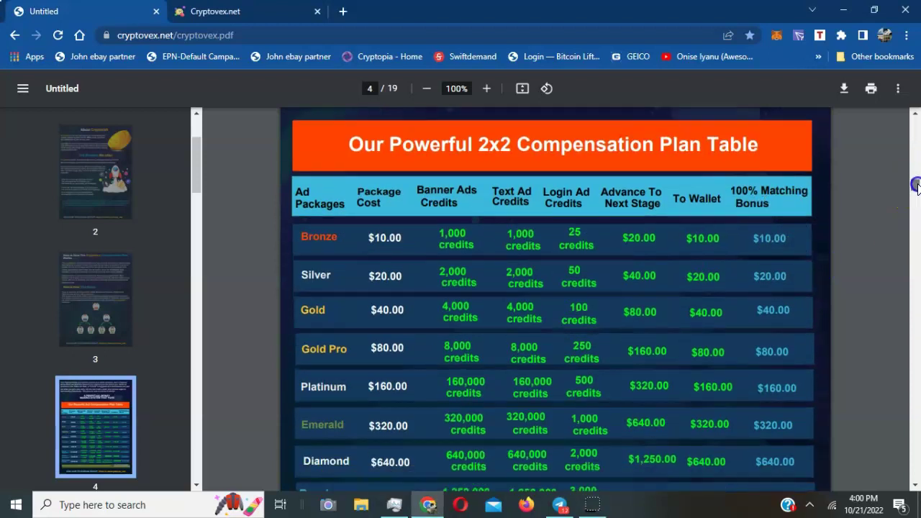
{"action": "scroll", "coordinate": [916, 185], "scroll_direction": "down", "scroll_amount": 4}
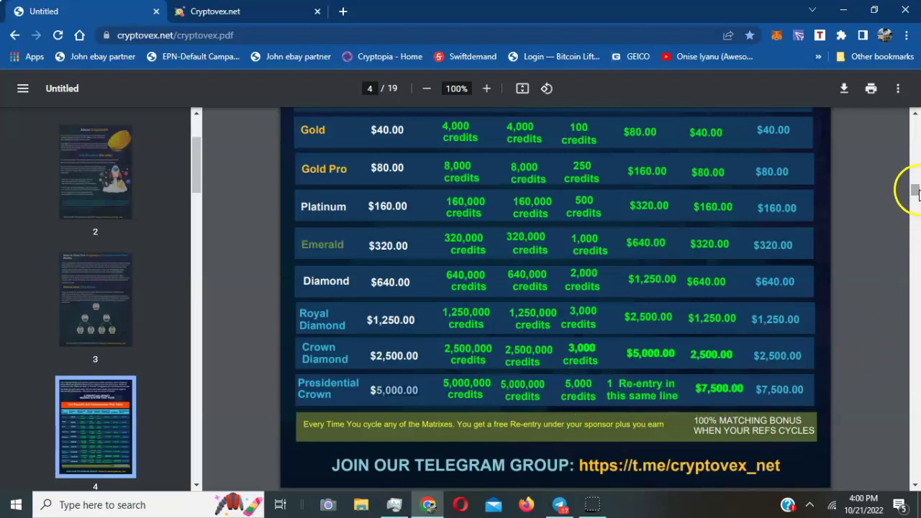
{"action": "left_click_drag", "start_coordinate": [916, 191], "coordinate": [917, 189]}
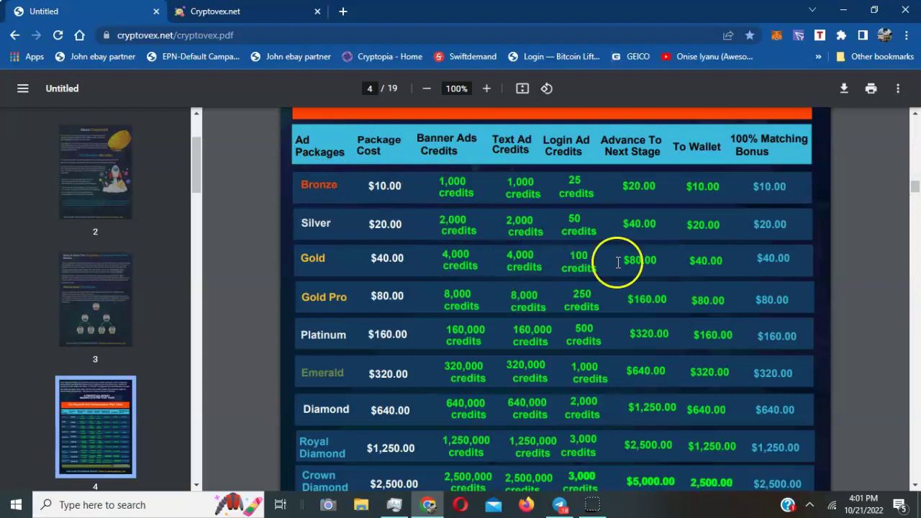
{"action": "left_click_drag", "start_coordinate": [917, 191], "coordinate": [917, 203]}
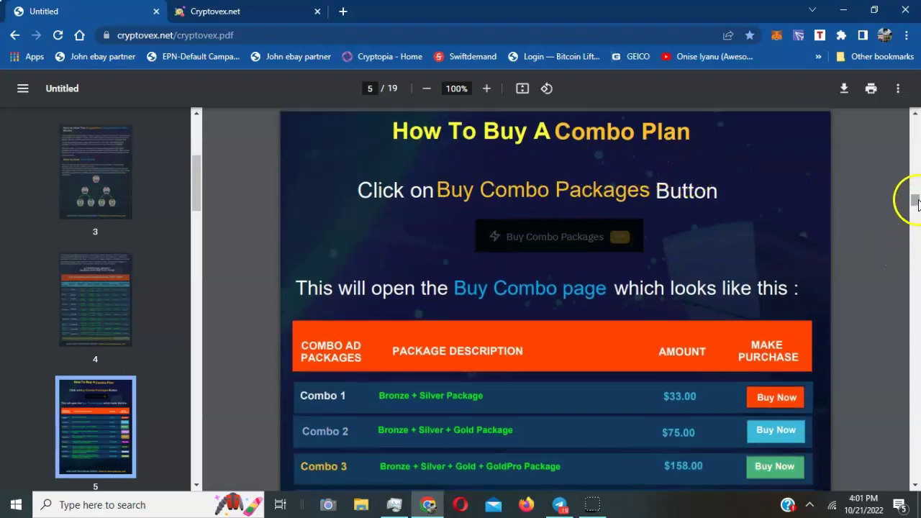
Look over the Combo 1–7 prices and matching-bonus pages, then return to the cover page
{"action": "left_click_drag", "start_coordinate": [917, 204], "coordinate": [917, 207]}
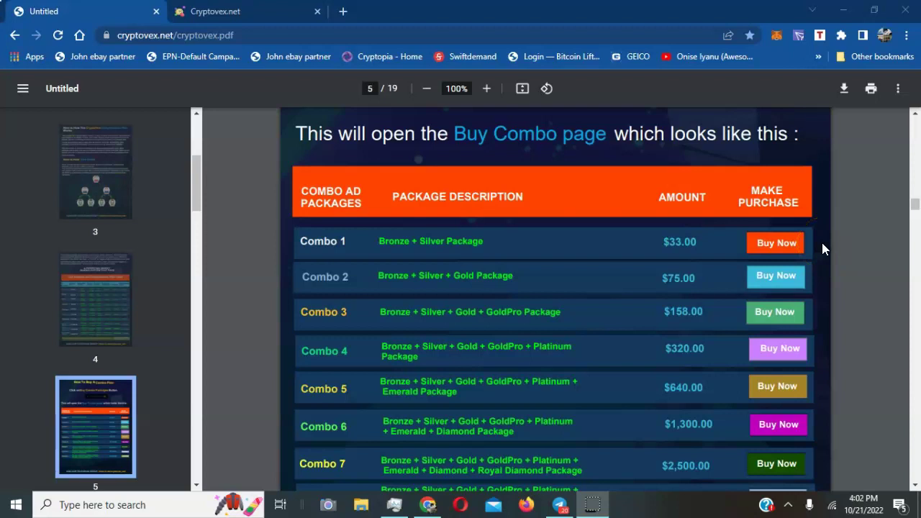
{"action": "left_click", "coordinate": [917, 239]}
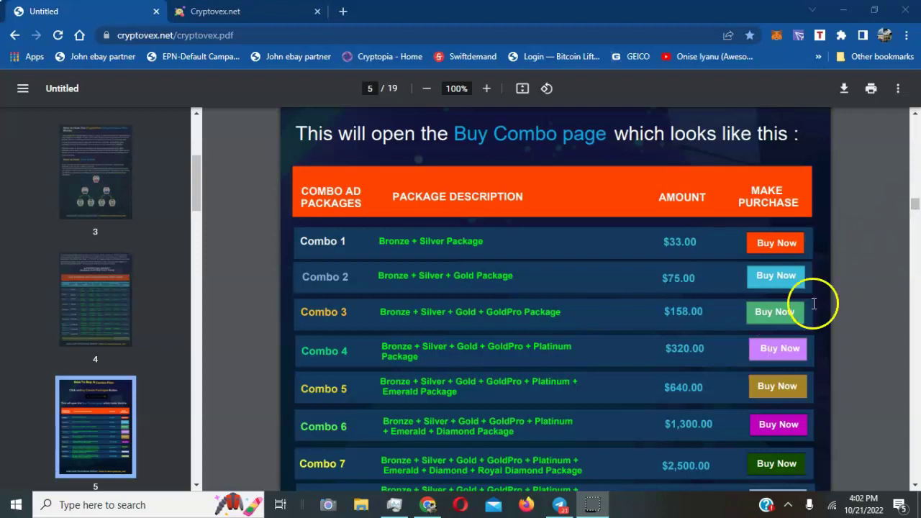
{"action": "left_click_drag", "start_coordinate": [917, 207], "coordinate": [917, 115]}
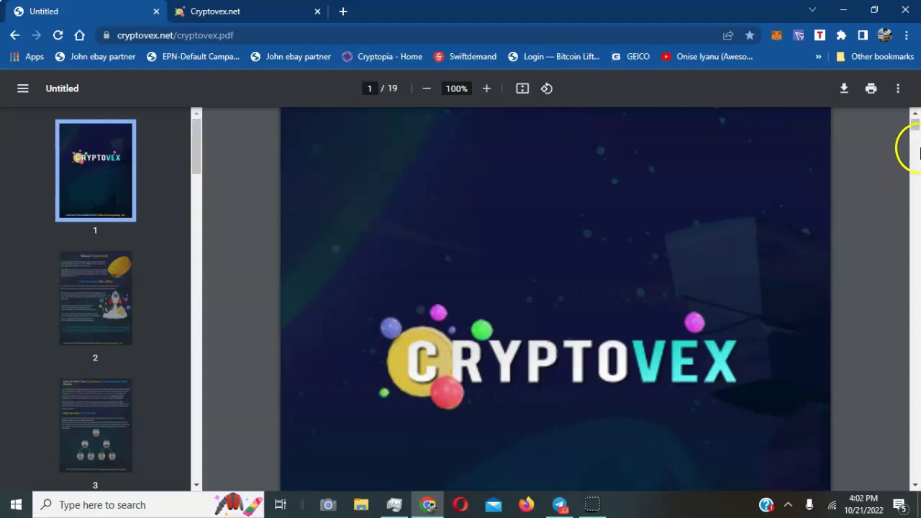
Switch to the Cryptovex.net dashboard and scroll down to the Text Ads and Banner Ads sections
{"action": "left_click", "coordinate": [242, 13]}
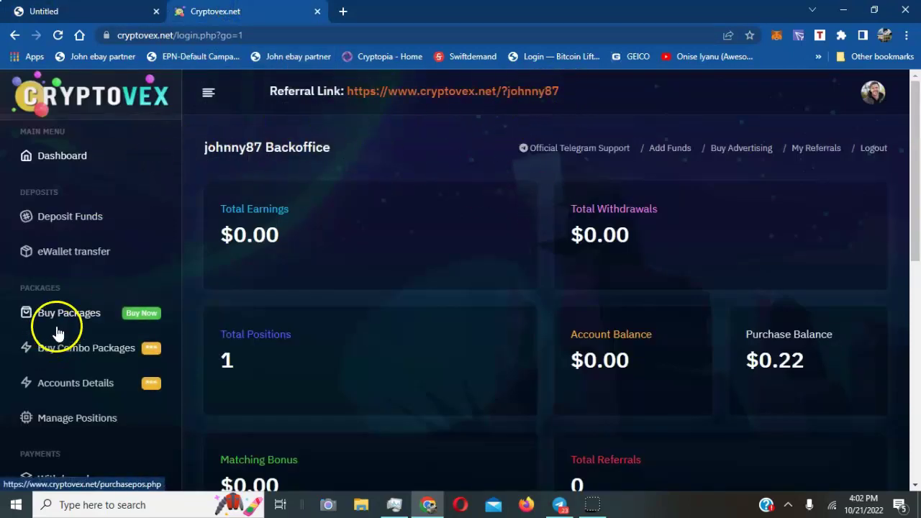
{"action": "left_click_drag", "start_coordinate": [914, 191], "coordinate": [916, 205]}
{"action": "scroll", "coordinate": [916, 204], "scroll_direction": "down", "scroll_amount": 2}
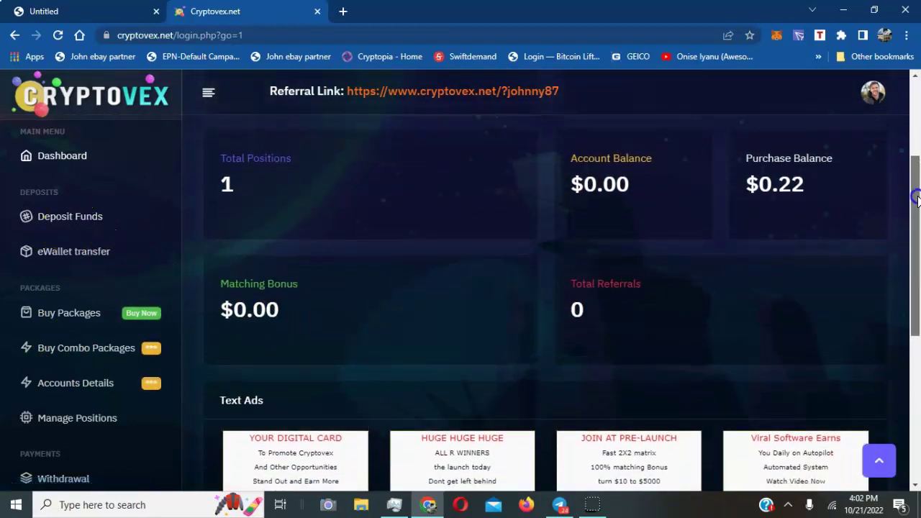
{"action": "scroll", "coordinate": [910, 205], "scroll_direction": "down", "scroll_amount": 2}
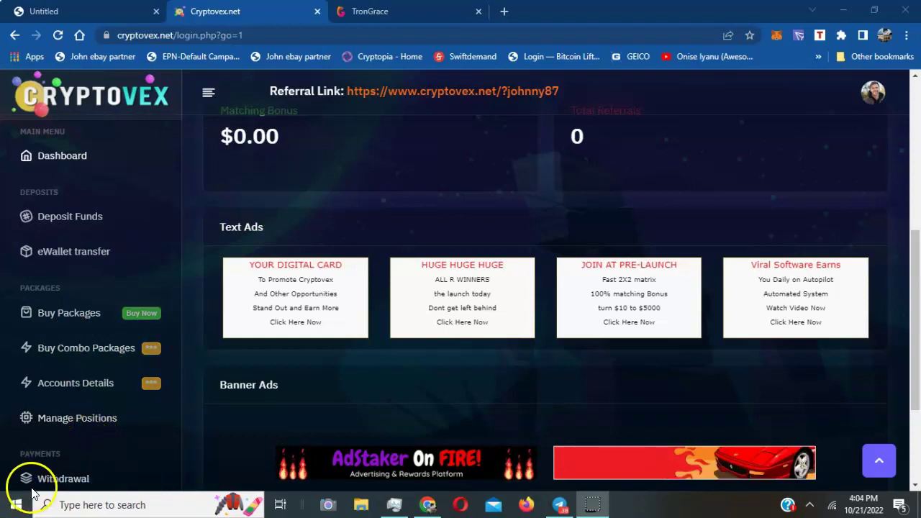
Zoom the browser out to about 67% so the full menu with Ads Manager fits
{"action": "key", "text": "ctrl+minus"}
{"action": "key", "text": "ctrl+minus"}
{"action": "key", "text": "ctrl+minus"}
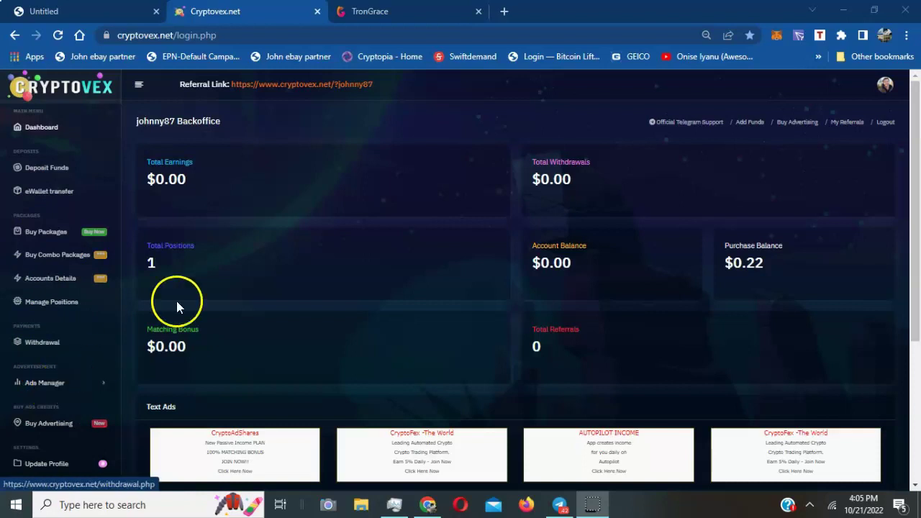
Create a Trongrace login ad with the pasted referral URL and 10 credits, and preview it
{"action": "left_click", "coordinate": [61, 383]}
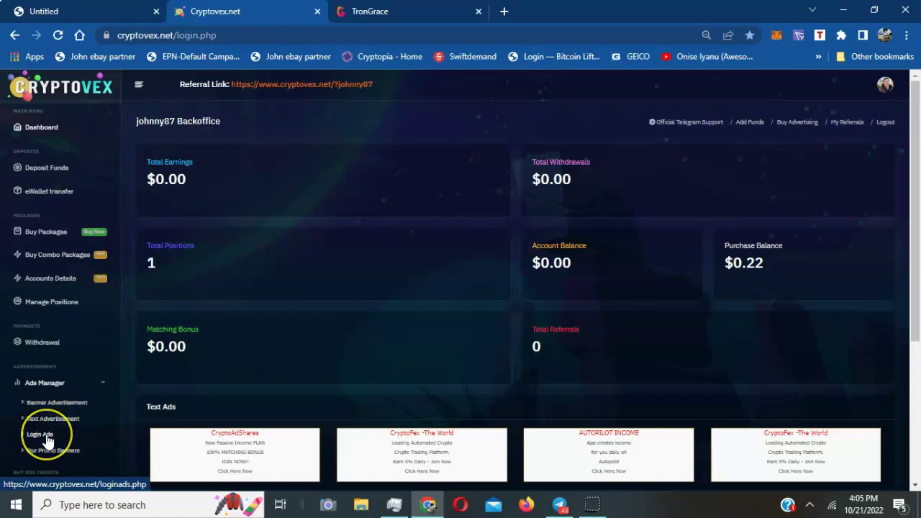
{"action": "left_click", "coordinate": [44, 436]}
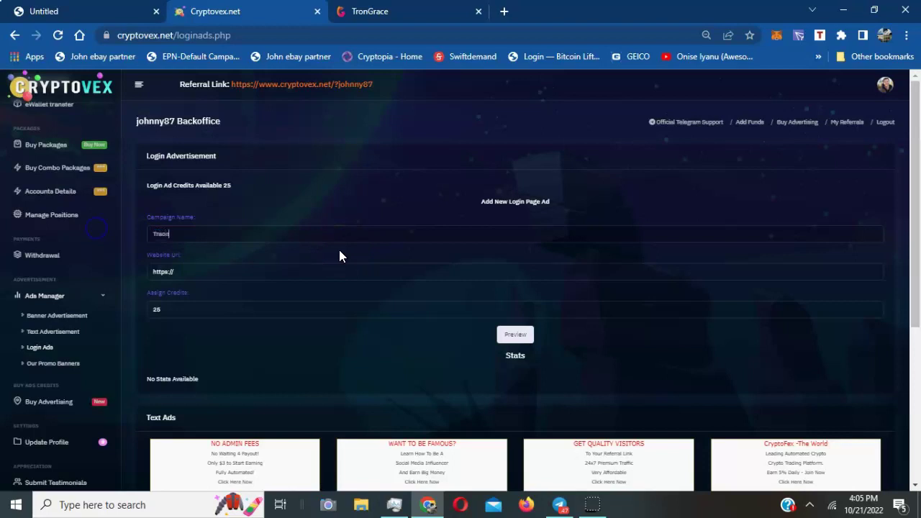
{"action": "type", "text": "e"}
{"action": "left_click_drag", "start_coordinate": [180, 274], "coordinate": [125, 266]}
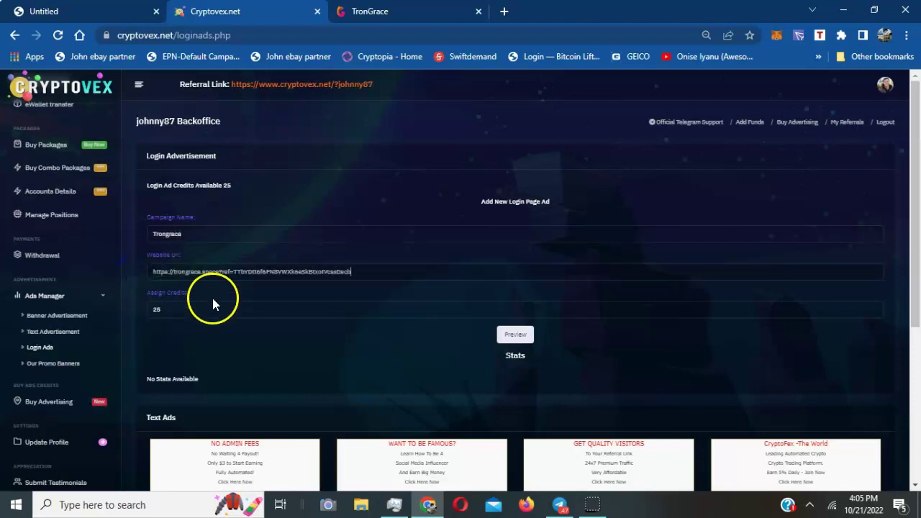
{"action": "left_click_drag", "start_coordinate": [167, 308], "coordinate": [135, 304]}
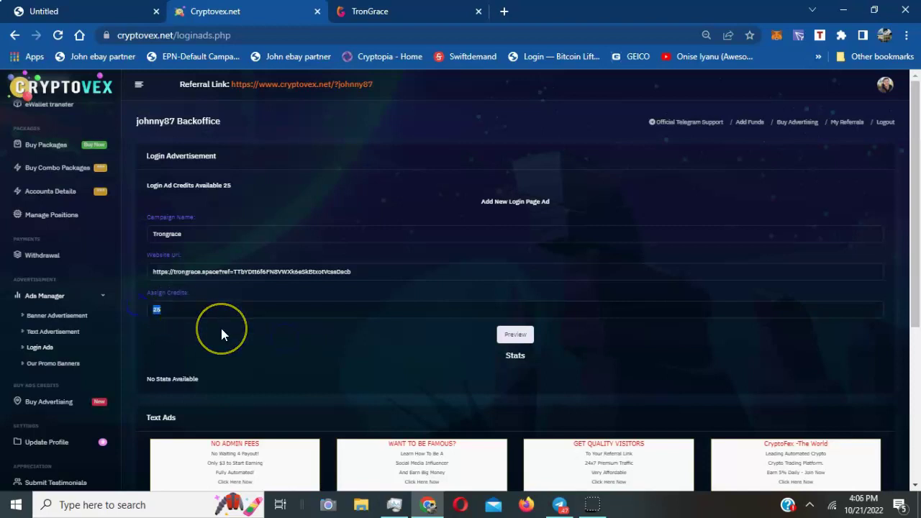
{"action": "type", "text": "10"}
{"action": "left_click", "coordinate": [528, 336]}
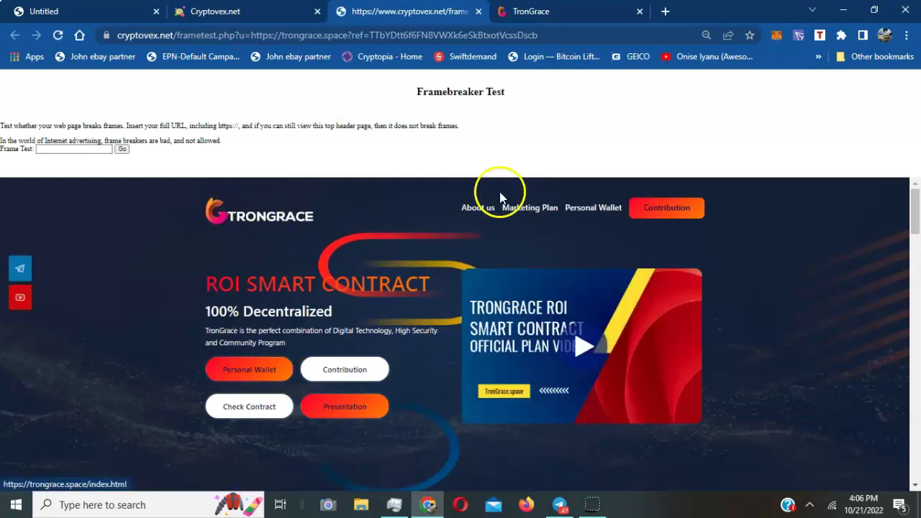
Rerun the Framebreaker Test using the TronGrace referral URL
{"action": "scroll", "coordinate": [487, 198], "scroll_direction": "down", "scroll_amount": 5}
{"action": "scroll", "coordinate": [487, 198], "scroll_direction": "up", "scroll_amount": 5}
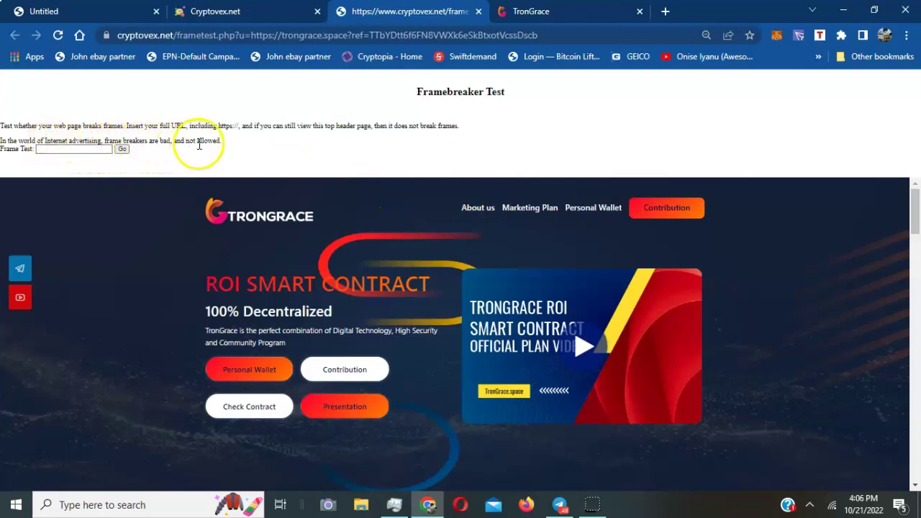
{"action": "left_click", "coordinate": [74, 151]}
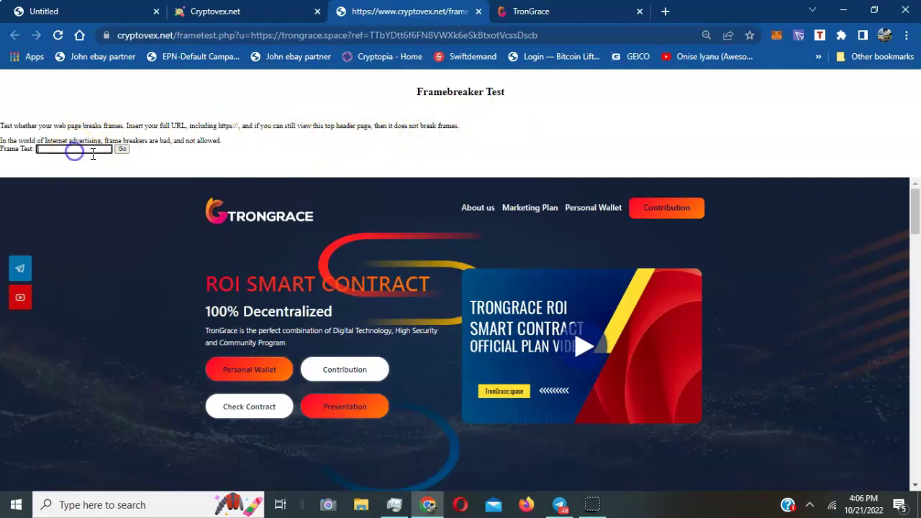
{"action": "scroll", "coordinate": [238, 202], "scroll_direction": "down", "scroll_amount": 5}
{"action": "scroll", "coordinate": [267, 206], "scroll_direction": "up", "scroll_amount": 5}
{"action": "left_click", "coordinate": [61, 147]}
{"action": "left_click", "coordinate": [121, 151]}
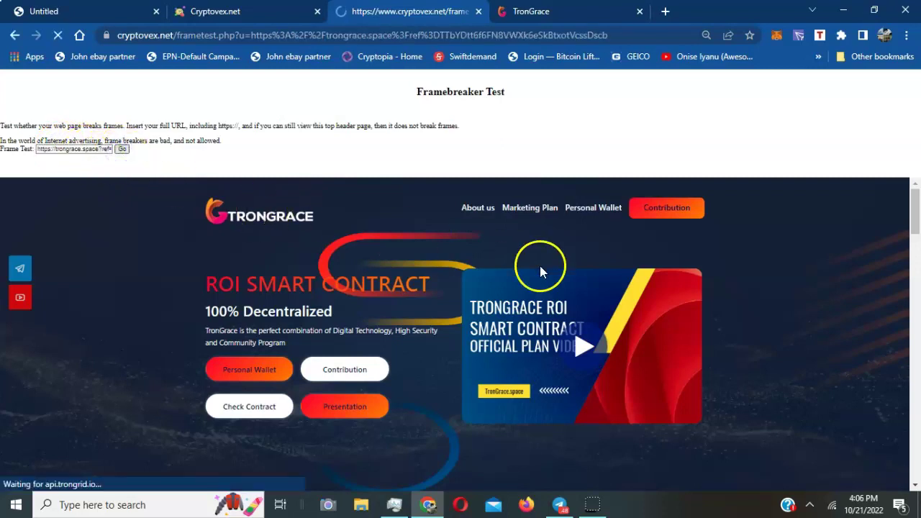
Scroll through the framed TronGrace site to confirm it stays beneath the test header
{"action": "scroll", "coordinate": [503, 259], "scroll_direction": "down", "scroll_amount": 5}
{"action": "scroll", "coordinate": [503, 258], "scroll_direction": "up", "scroll_amount": 4}
{"action": "scroll", "coordinate": [503, 258], "scroll_direction": "up", "scroll_amount": 2}
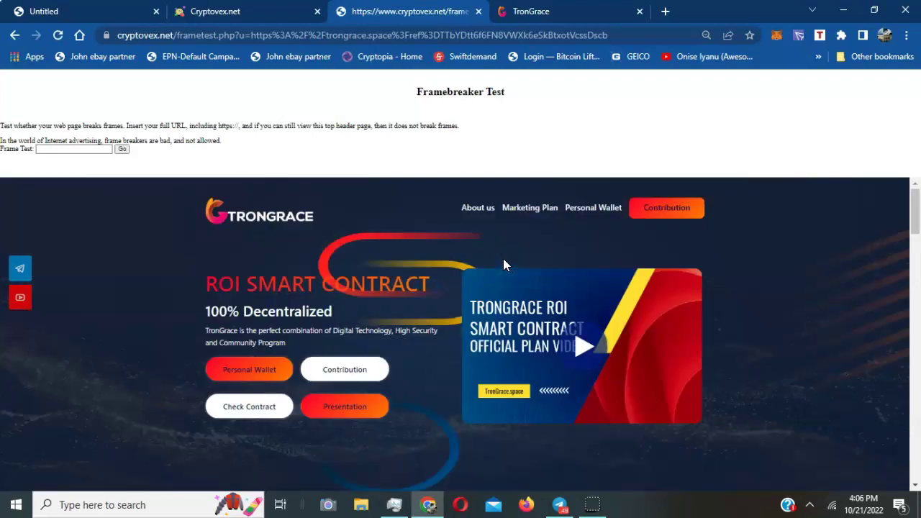
{"action": "scroll", "coordinate": [503, 258], "scroll_direction": "down", "scroll_amount": 5}
{"action": "scroll", "coordinate": [503, 259], "scroll_direction": "up", "scroll_amount": 5}
{"action": "left_click", "coordinate": [508, 233]}
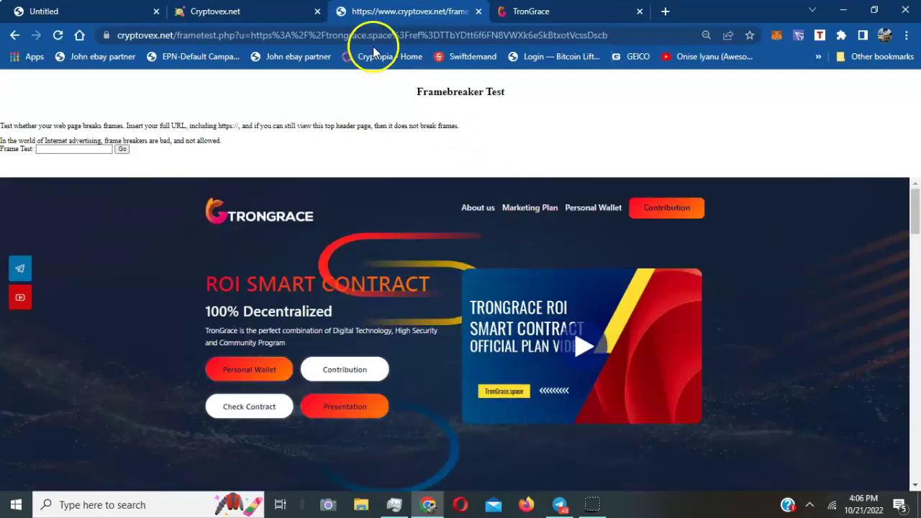
Add the TronGrace ad on the Login Advertisement page, then close the TronGrace tab
{"action": "left_click", "coordinate": [274, 11]}
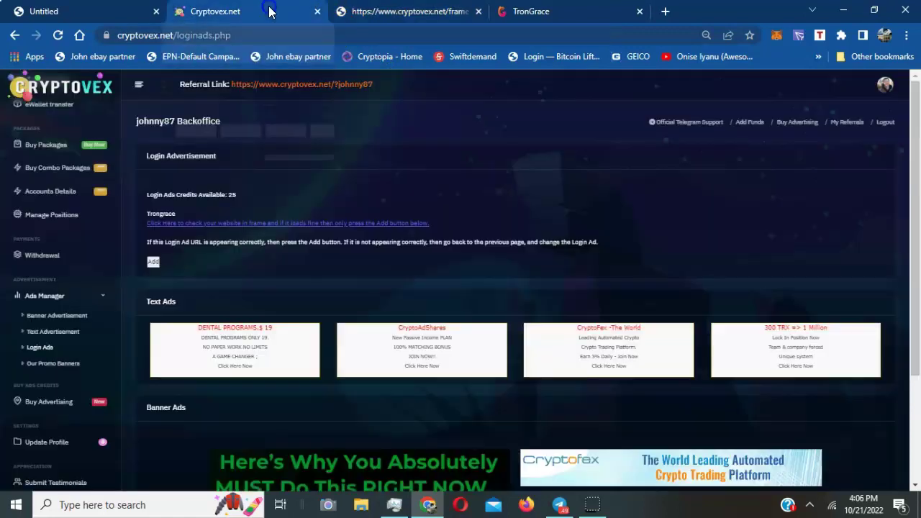
{"action": "left_click", "coordinate": [153, 263]}
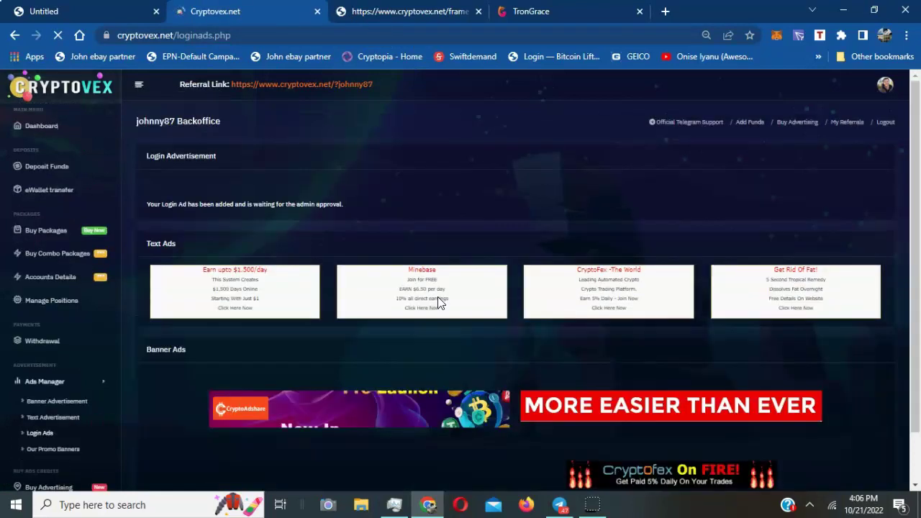
{"action": "left_click", "coordinate": [411, 287]}
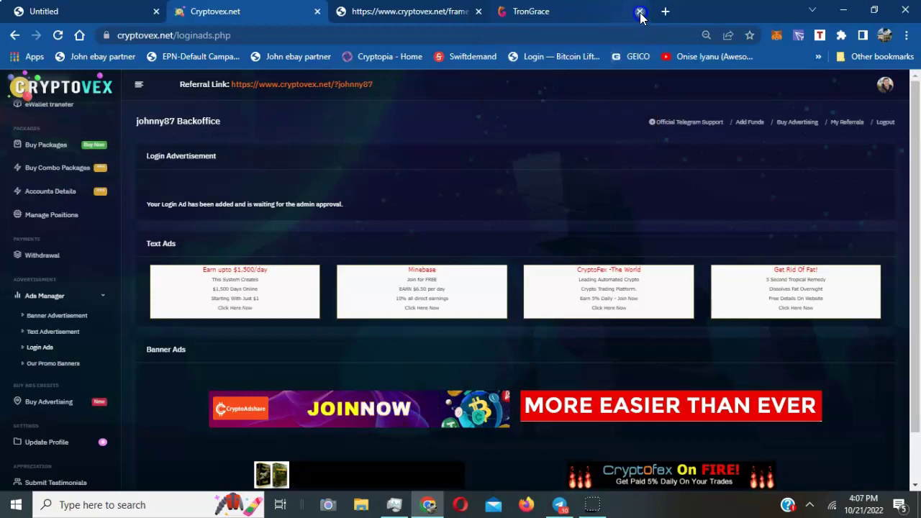
{"action": "left_click", "coordinate": [640, 12]}
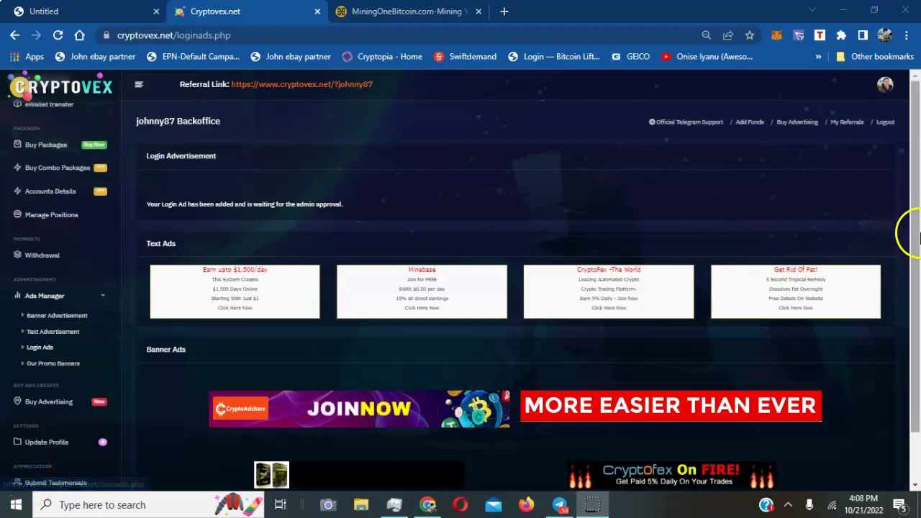
Open a new banner ad form and enter the MiningOneBitcoin 728x90 banner image URL
{"action": "left_click_drag", "start_coordinate": [914, 230], "coordinate": [916, 336]}
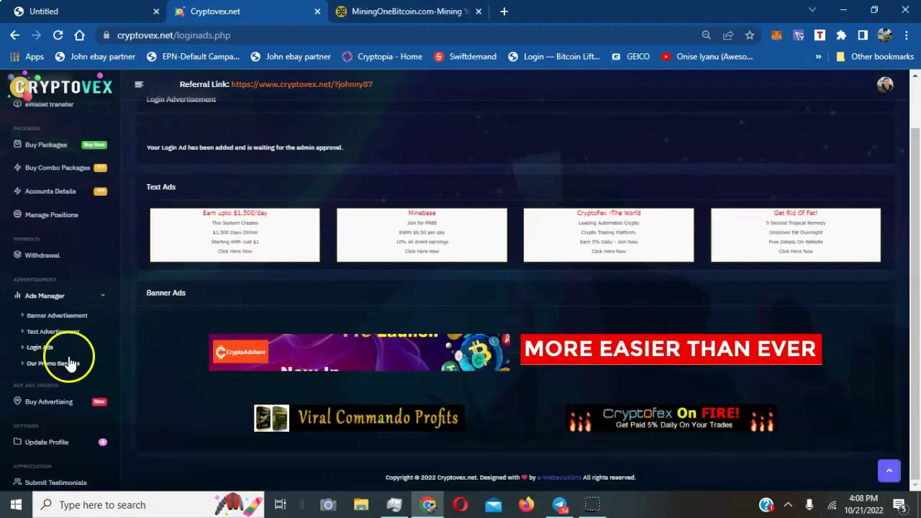
{"action": "left_click", "coordinate": [61, 316]}
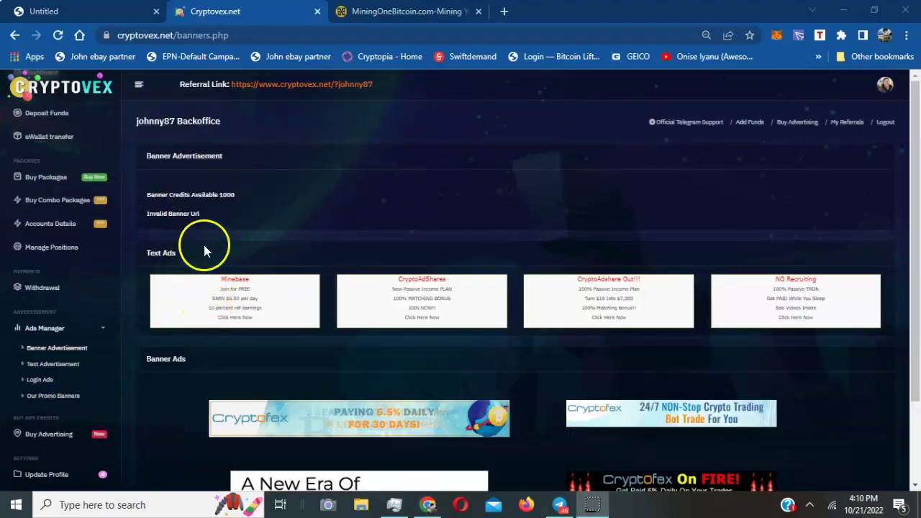
{"action": "left_click", "coordinate": [61, 349]}
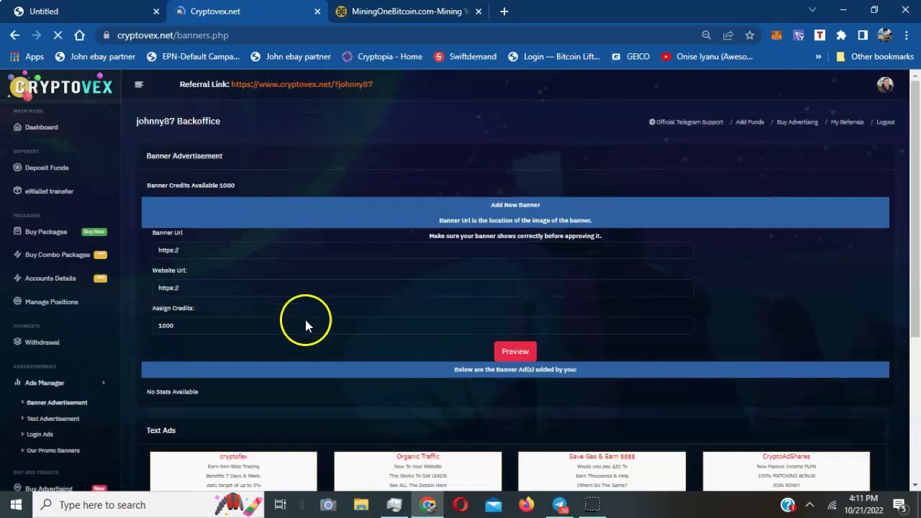
{"action": "left_click", "coordinate": [233, 248]}
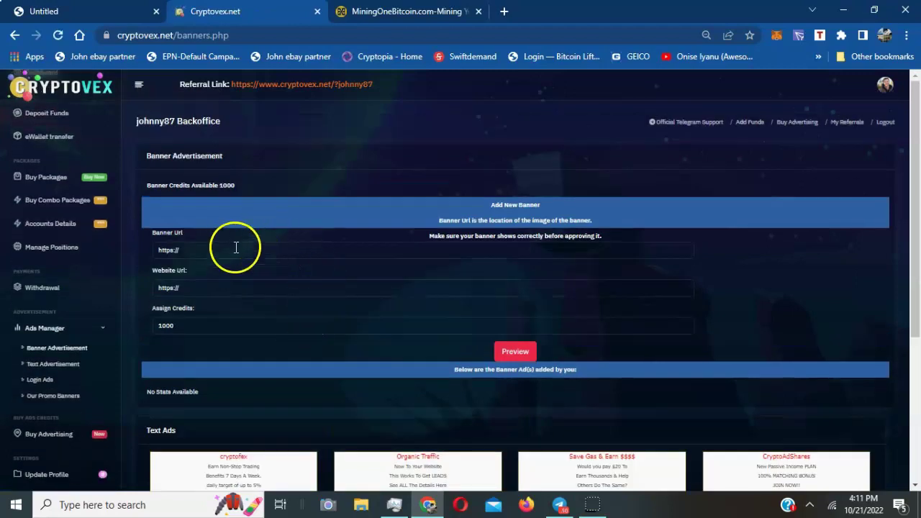
{"action": "key", "text": "BackSpace"}
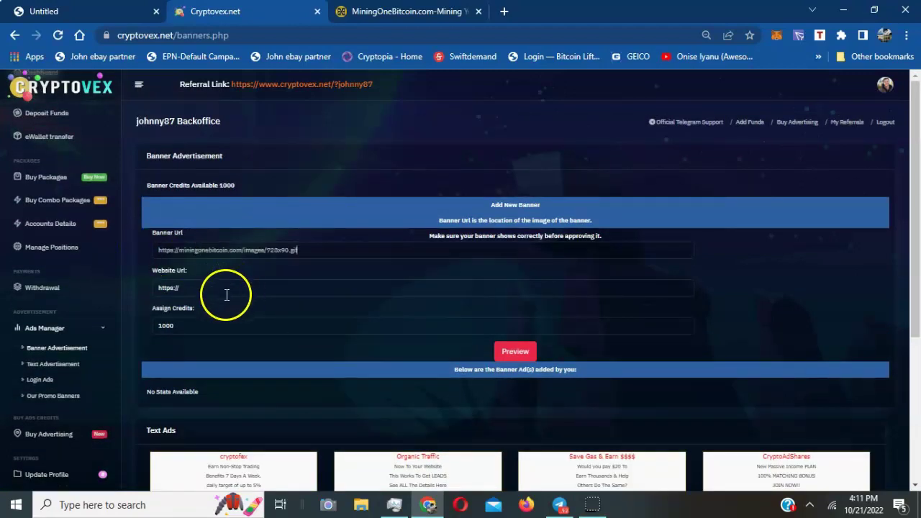
Fill in the saved MiningOneBitcoin website link, assign 400 credits, and preview the banner
{"action": "left_click", "coordinate": [205, 290]}
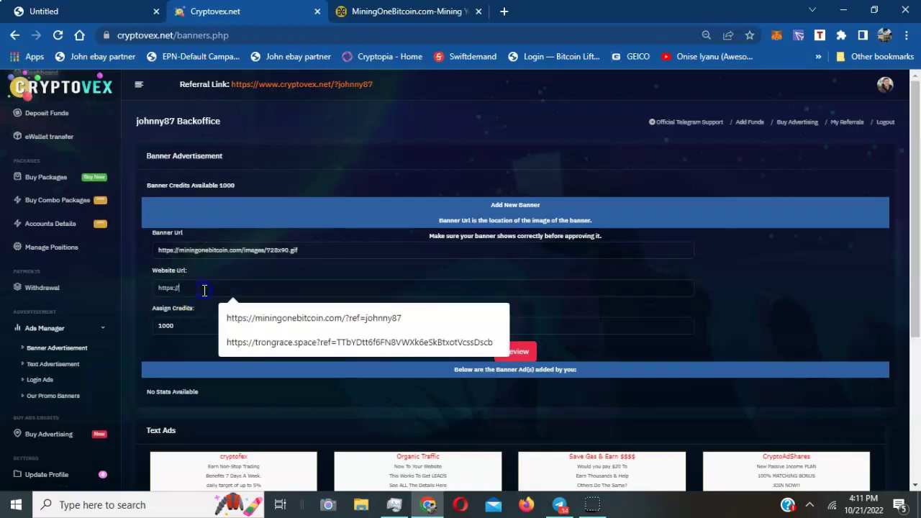
{"action": "left_click", "coordinate": [317, 318]}
{"action": "left_click_drag", "start_coordinate": [234, 328], "coordinate": [150, 322]}
{"action": "type", "text": "400"}
{"action": "left_click", "coordinate": [279, 340]}
{"action": "left_click", "coordinate": [519, 356]}
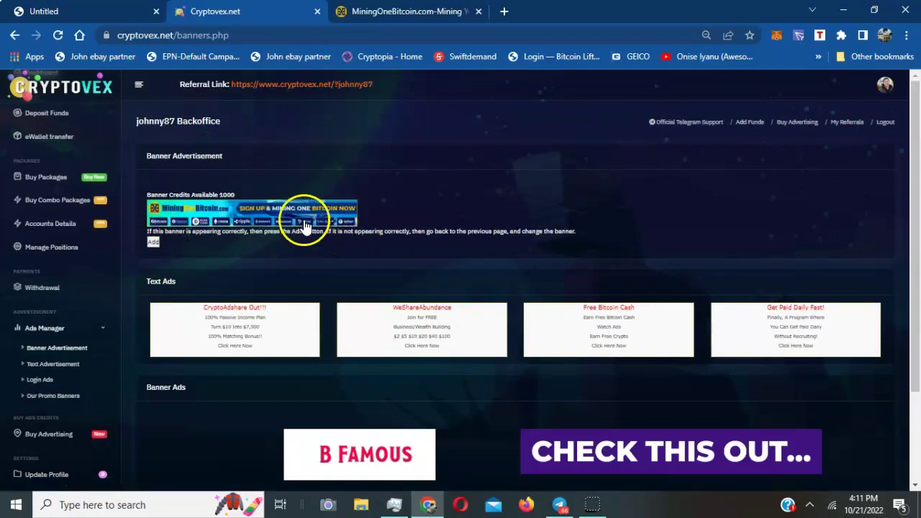
Add the MiningOneBitcoin banner ad, then look over the sidebar menu
{"action": "left_click", "coordinate": [155, 245]}
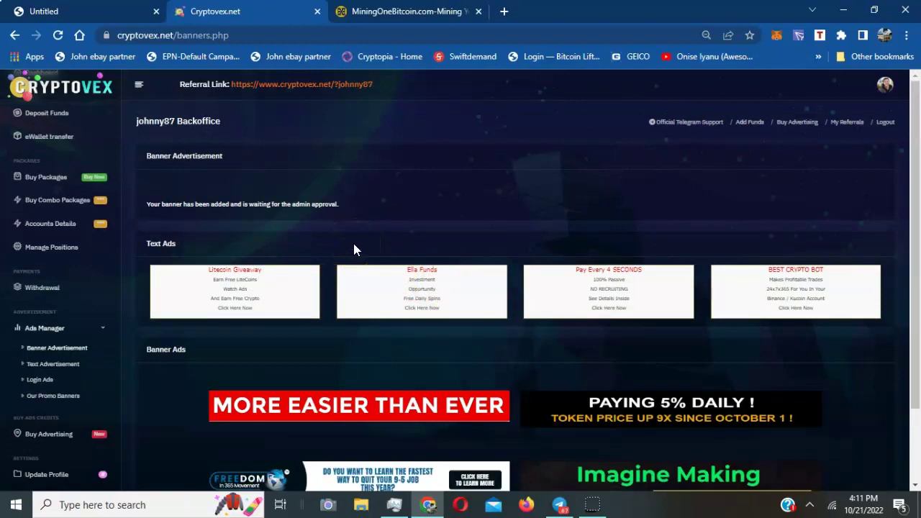
{"action": "scroll", "coordinate": [52, 183], "scroll_direction": "up", "scroll_amount": 1}
{"action": "left_click", "coordinate": [90, 288]}
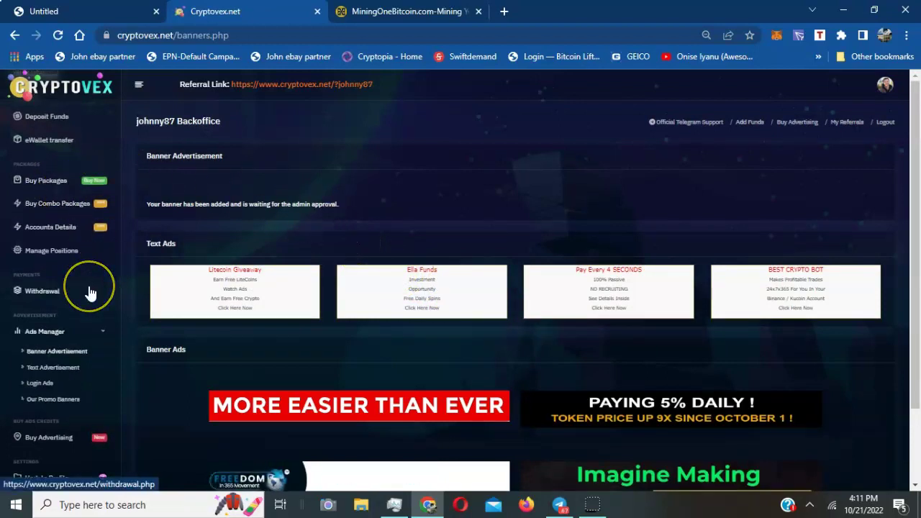
{"action": "scroll", "coordinate": [90, 293], "scroll_direction": "up", "scroll_amount": 2}
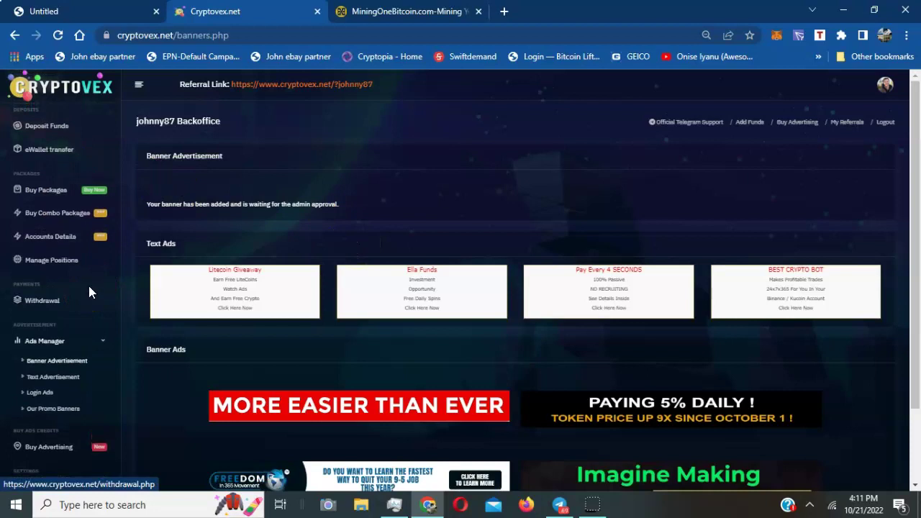
{"action": "scroll", "coordinate": [89, 287], "scroll_direction": "up", "scroll_amount": 2}
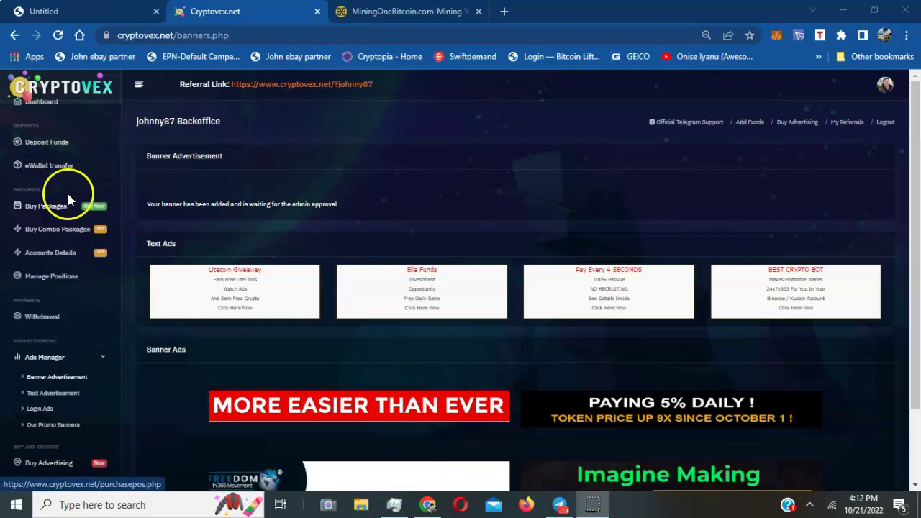
Open Deposit Funds and highlight the $11.00 minimum deposit with CoinPayments currency
{"action": "left_click", "coordinate": [52, 143]}
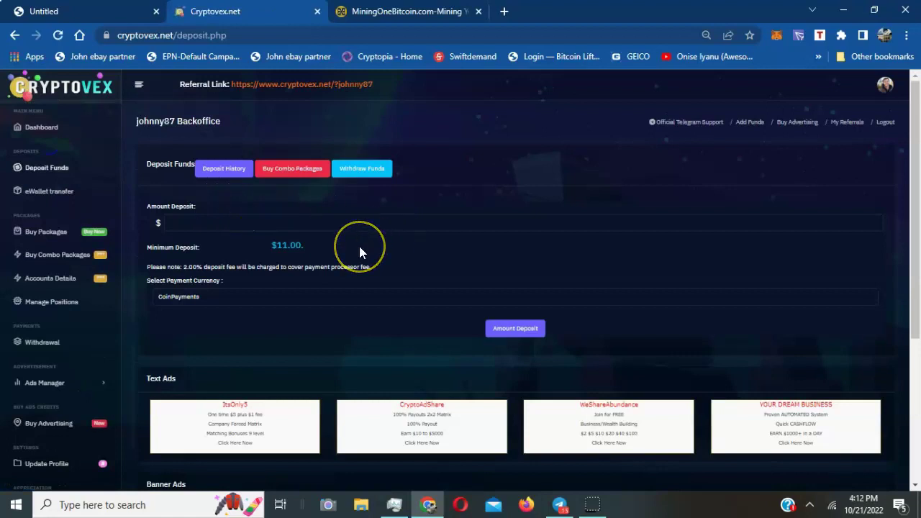
{"action": "scroll", "coordinate": [359, 246], "scroll_direction": "down", "scroll_amount": 3}
{"action": "scroll", "coordinate": [359, 246], "scroll_direction": "up", "scroll_amount": 3}
{"action": "left_click", "coordinate": [208, 220]}
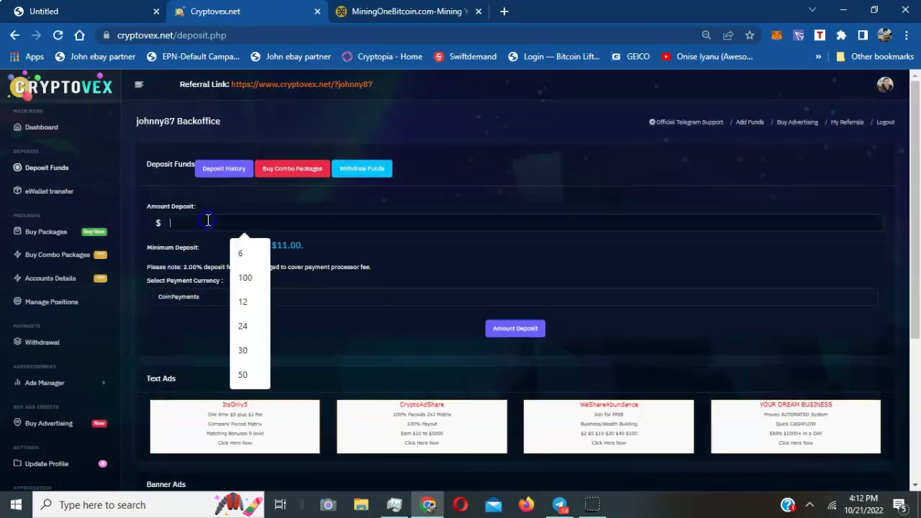
{"action": "left_click", "coordinate": [419, 247]}
{"action": "left_click_drag", "start_coordinate": [316, 252], "coordinate": [278, 243]}
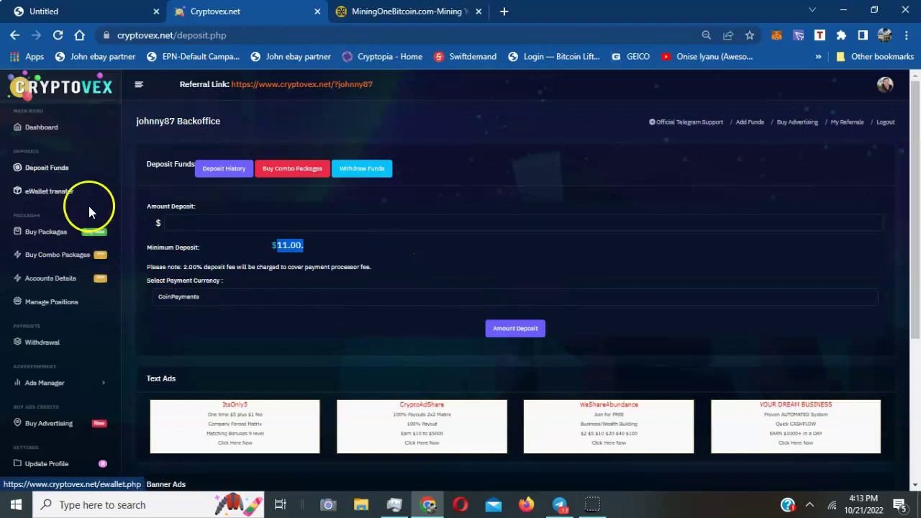
Open Buy Packages and view the Bronze Package Position at $11.00 in the Position list
{"action": "left_click", "coordinate": [47, 231]}
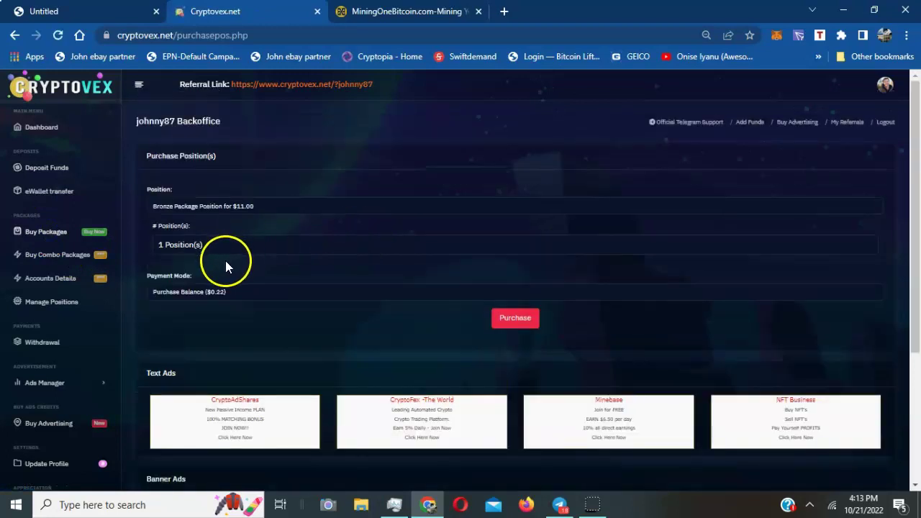
{"action": "left_click", "coordinate": [250, 206]}
{"action": "left_click", "coordinate": [250, 206]}
{"action": "left_click", "coordinate": [250, 207]}
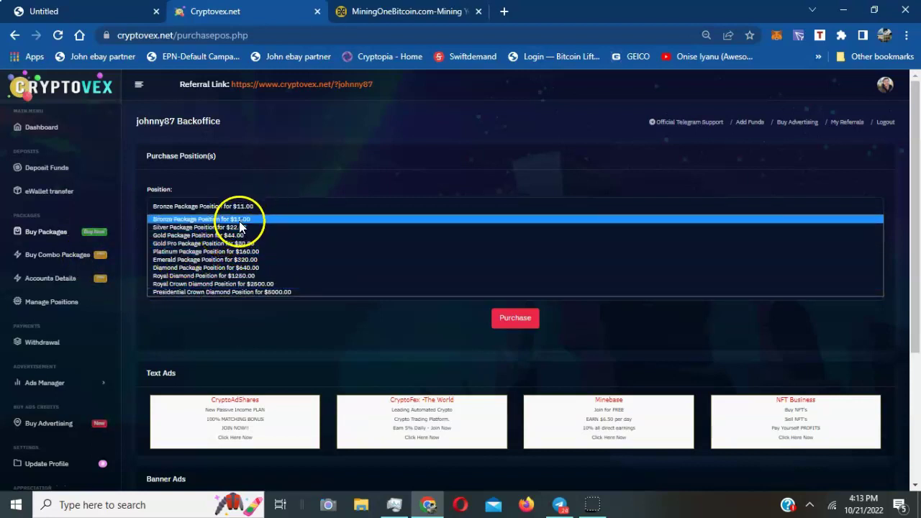
Open Buy Combo Packages and scroll through Combo 1 ($33.00) to Combo 7 ($2,600.00)
{"action": "left_click", "coordinate": [58, 257]}
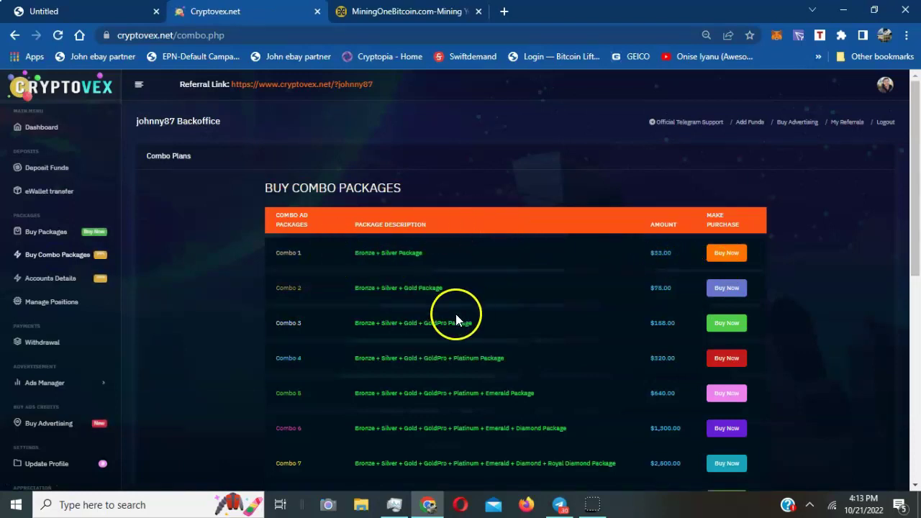
{"action": "scroll", "coordinate": [456, 313], "scroll_direction": "down", "scroll_amount": 6}
{"action": "scroll", "coordinate": [456, 316], "scroll_direction": "up", "scroll_amount": 2}
{"action": "scroll", "coordinate": [456, 316], "scroll_direction": "up", "scroll_amount": 4}
{"action": "scroll", "coordinate": [144, 329], "scroll_direction": "down", "scroll_amount": 10}
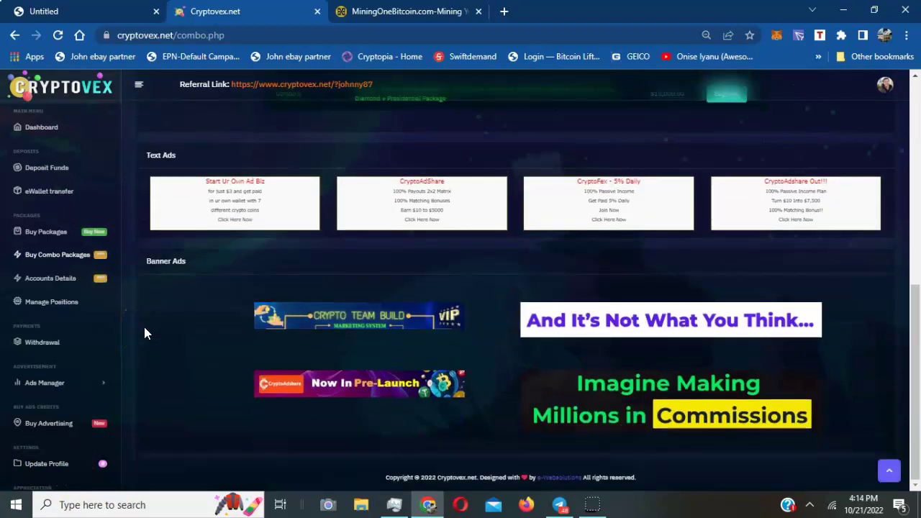